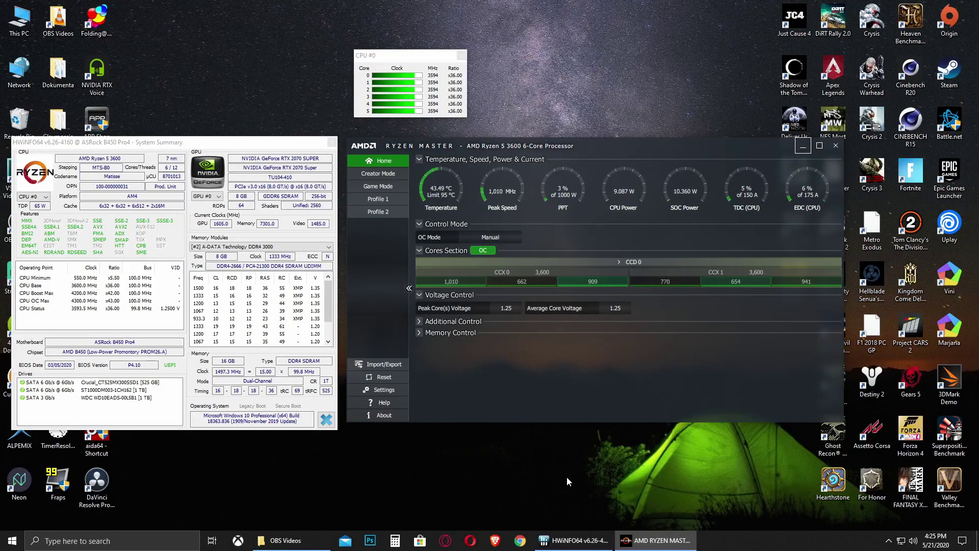
click(66, 285)
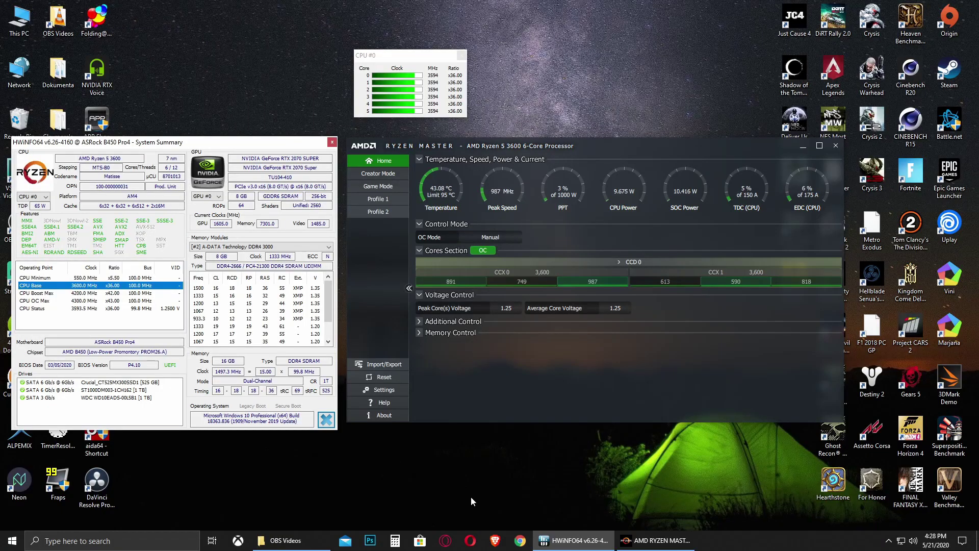
drag(494, 379, 448, 377)
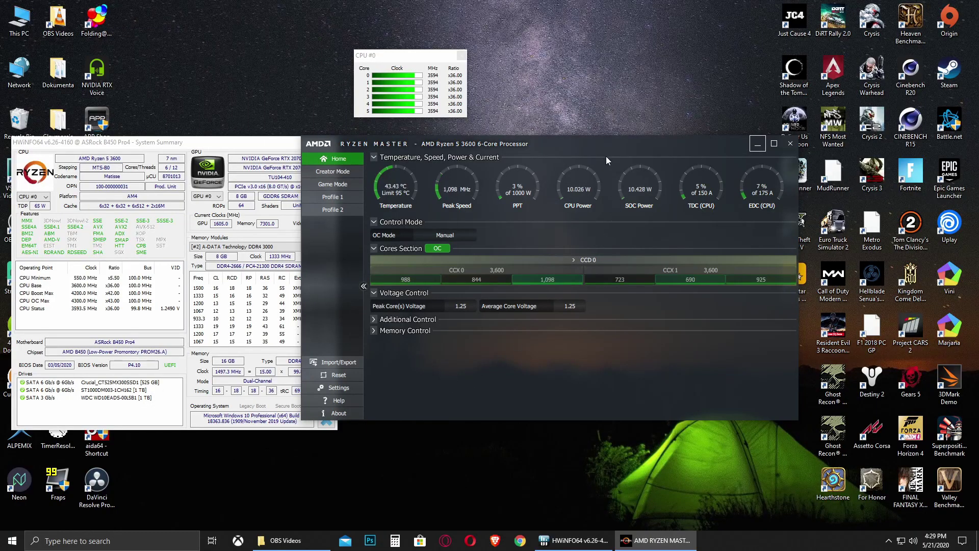
drag(586, 148, 474, 157)
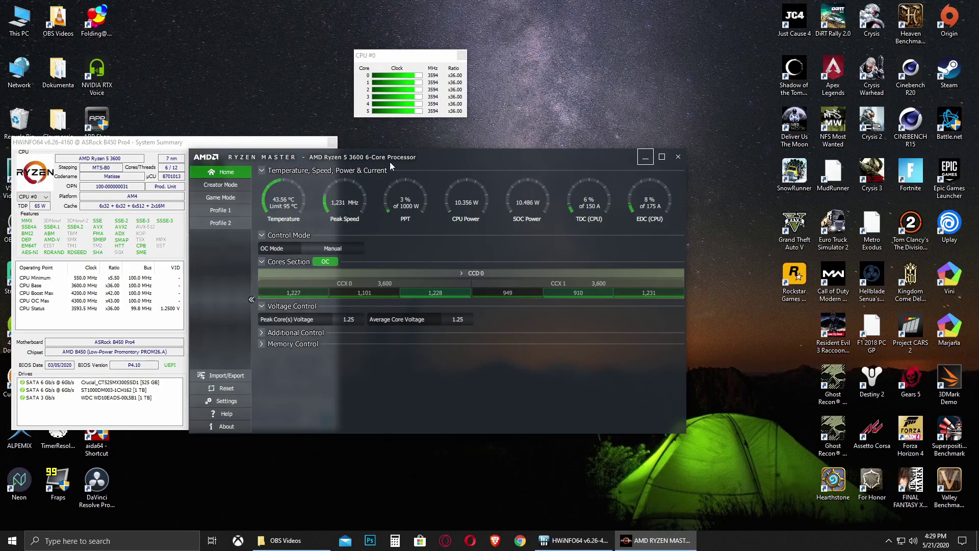
drag(474, 162, 478, 138)
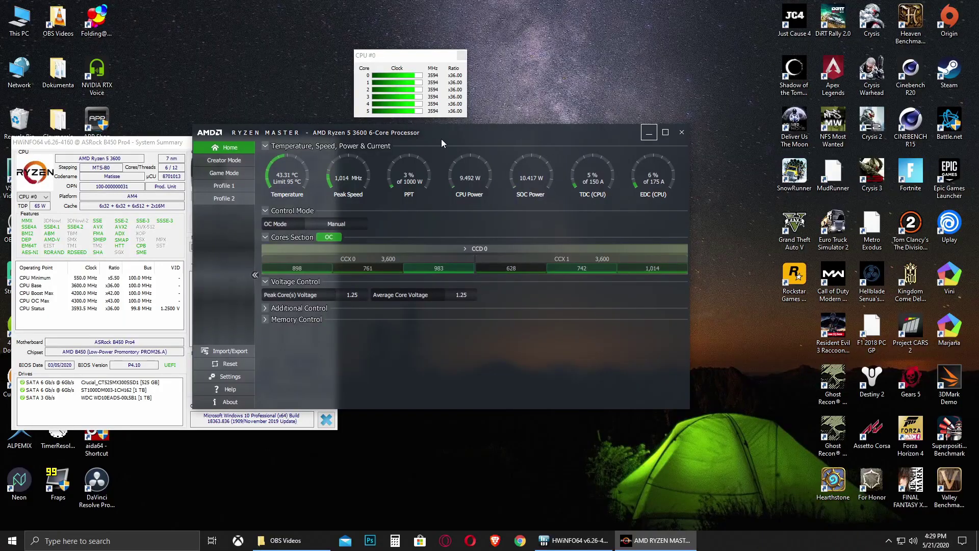
drag(482, 133, 499, 149)
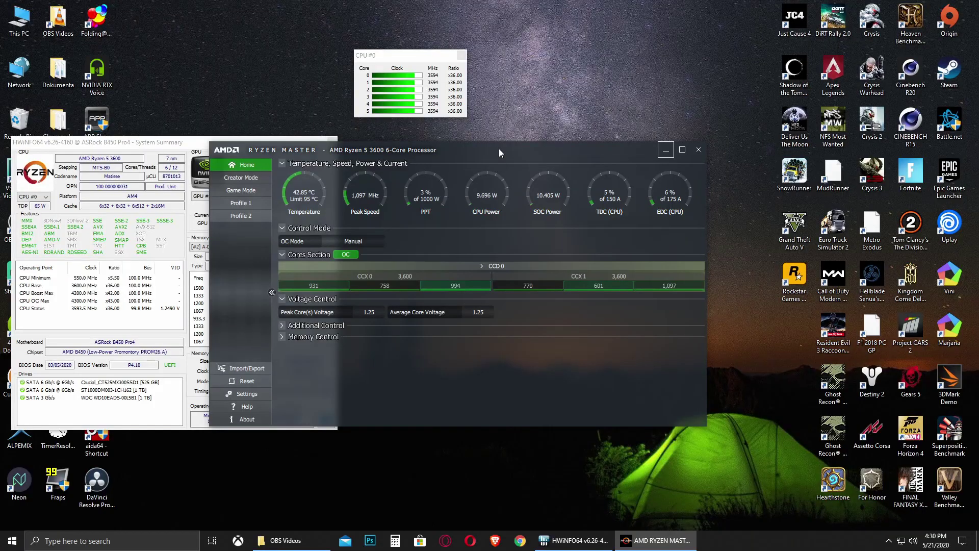
drag(498, 149, 533, 189)
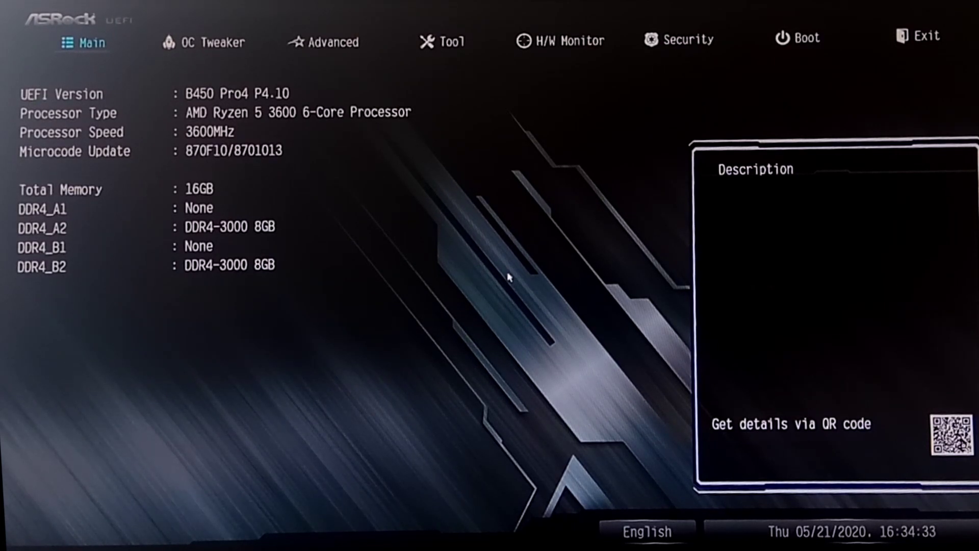
Examine the overclock mode, spread spectrum, CPU frequency and SOC voltage settings on the UEFI's OC Tweaker page
key(Right)
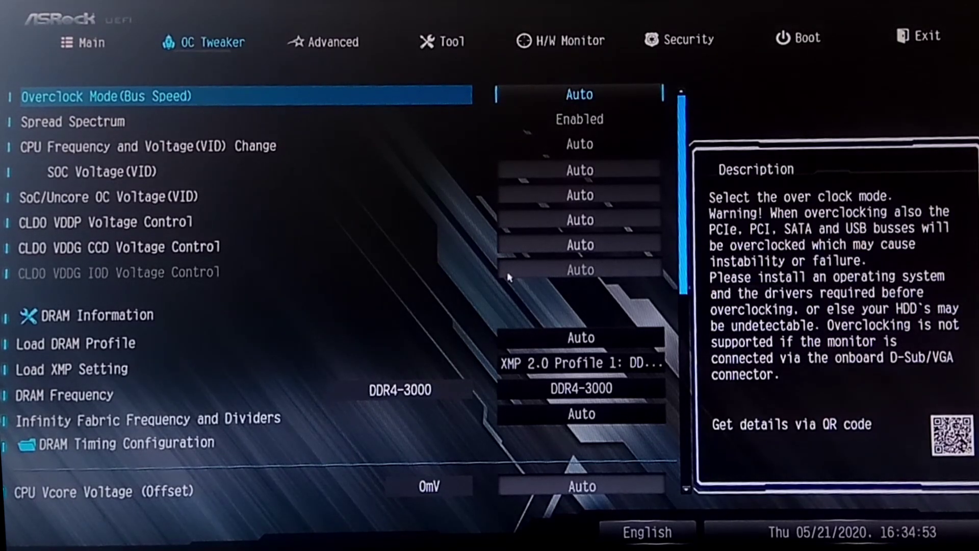
key(Down)
key(Down)
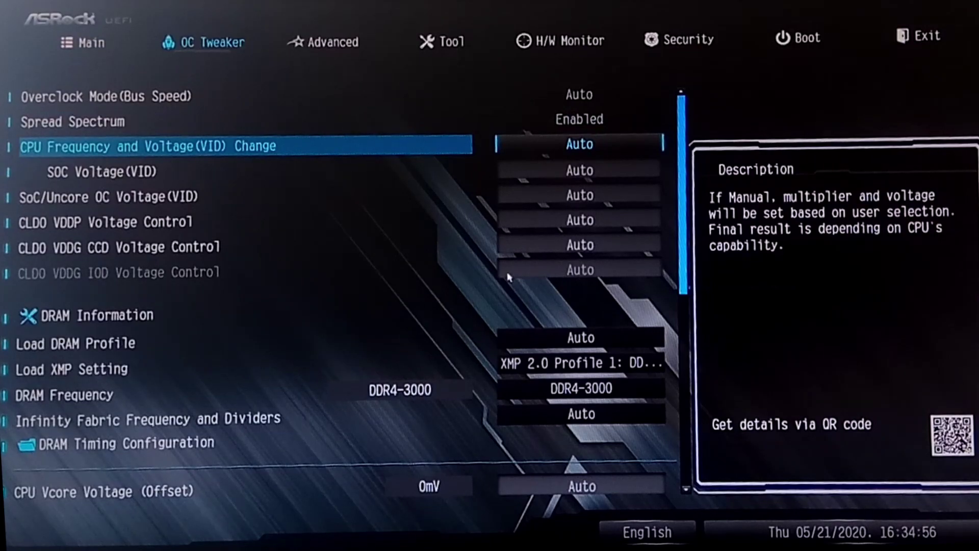
key(Down)
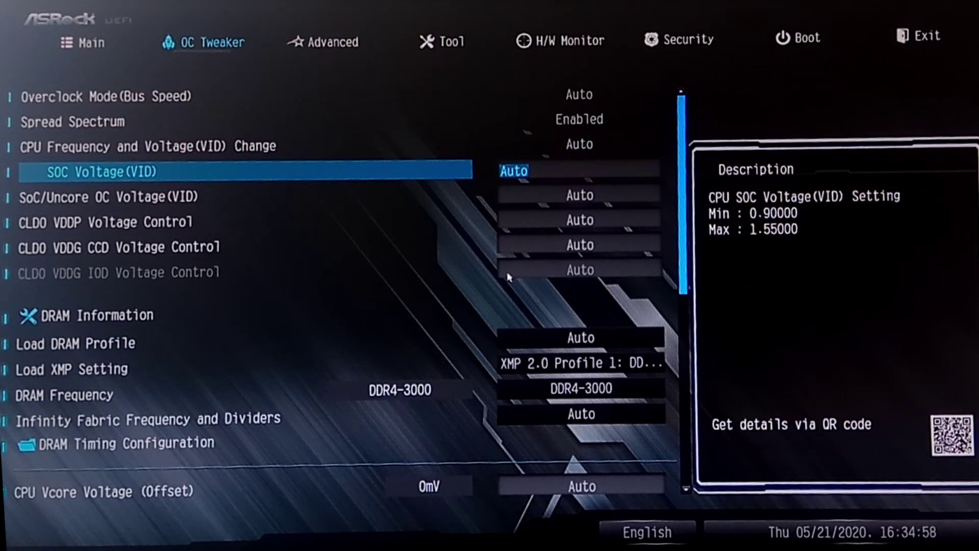
key(Up)
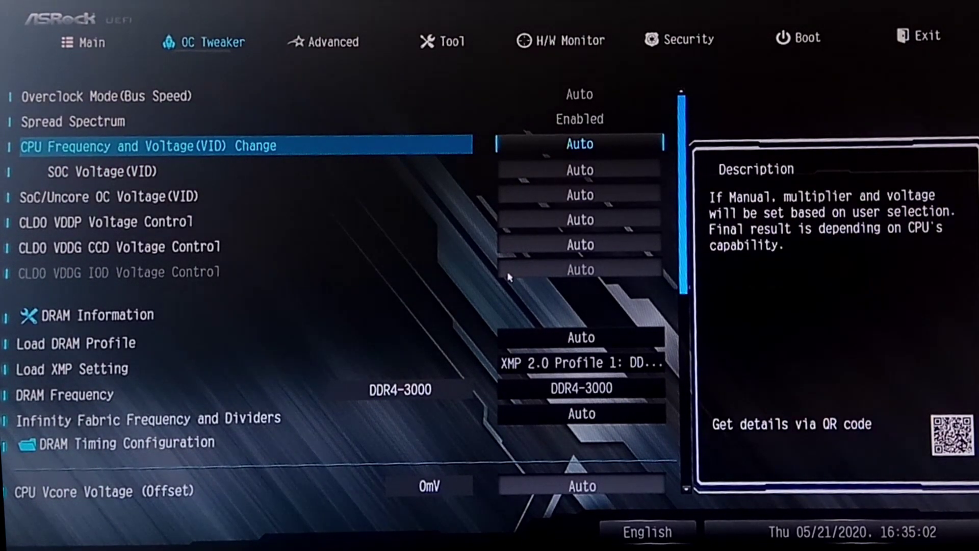
key(Up)
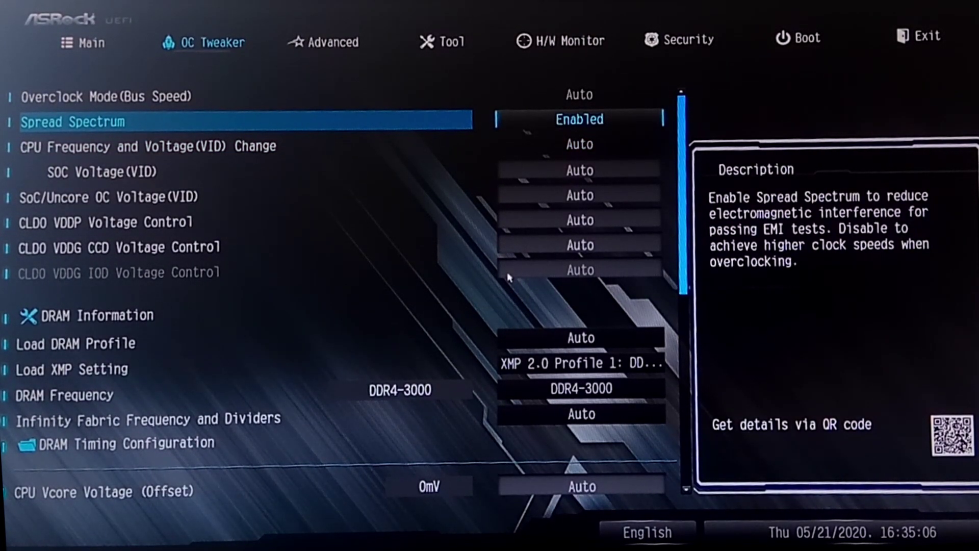
key(Up)
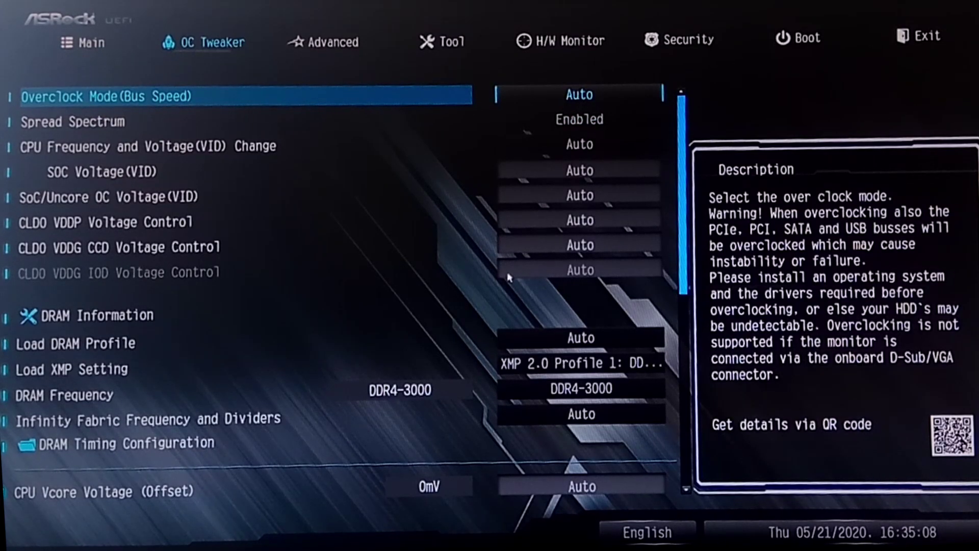
key(Down)
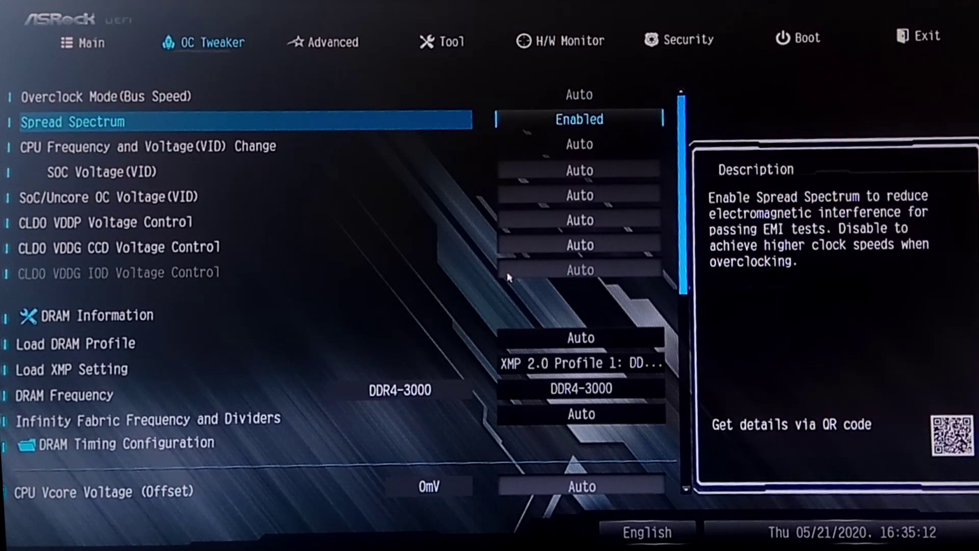
Set CPU Frequency and Voltage(VID) Change to Manual
key(Down)
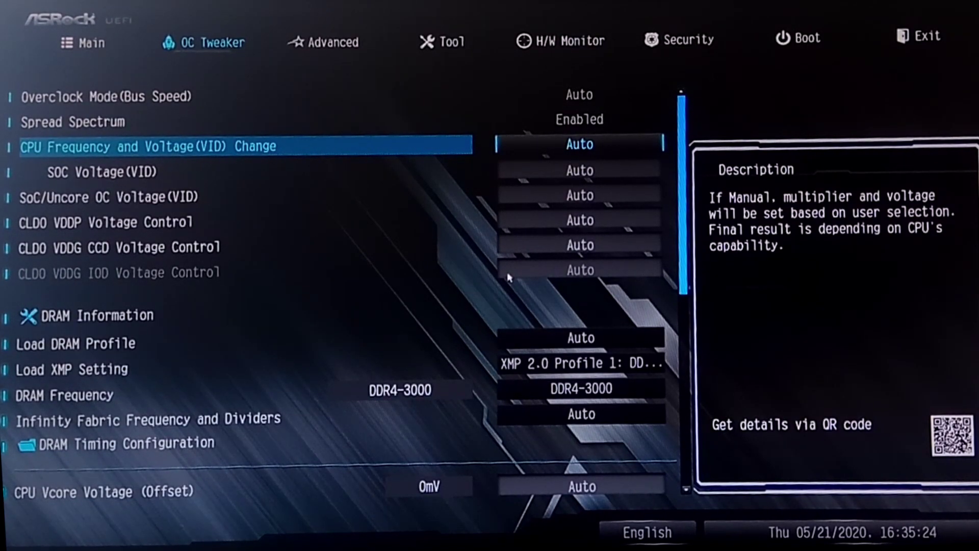
key(Return)
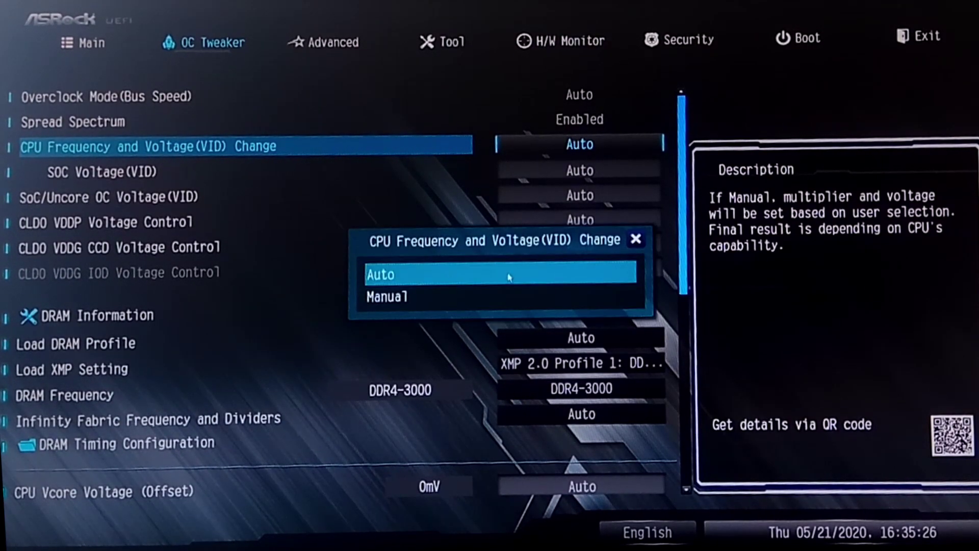
key(Down)
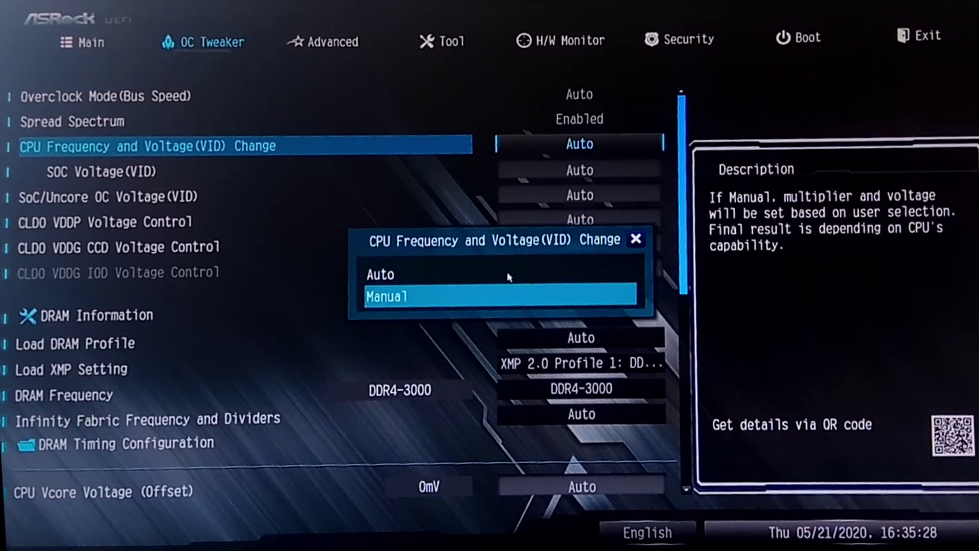
key(Return)
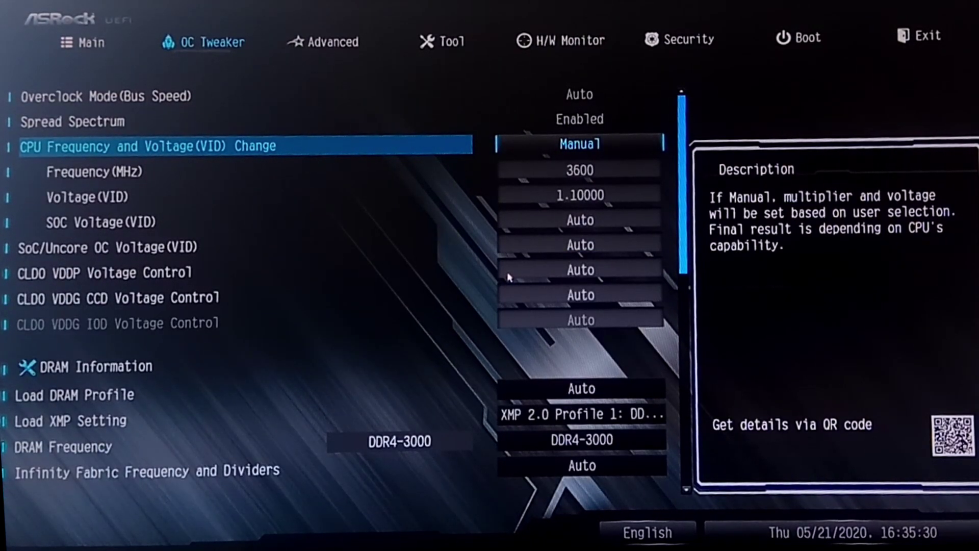
Set the manual CPU frequency to 4000 MHz
key(Down)
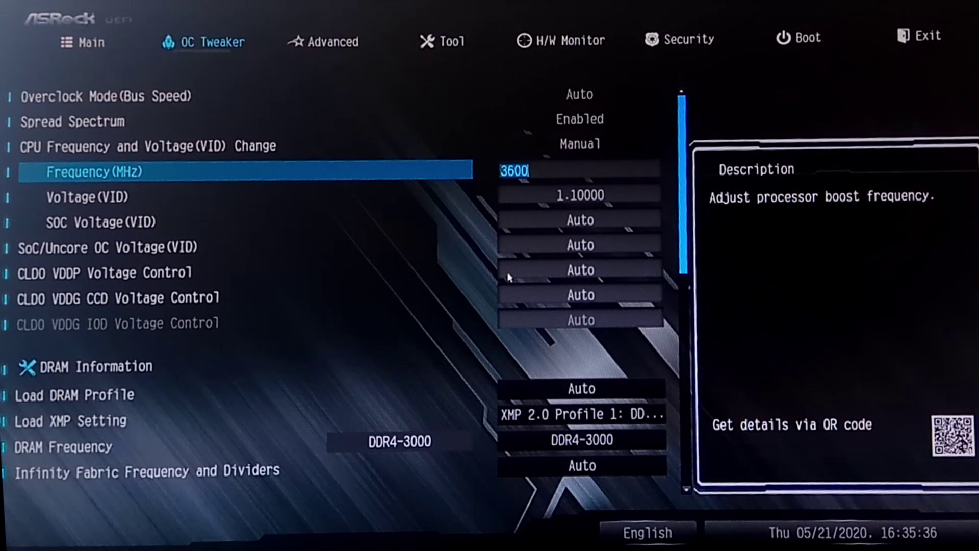
key(Down)
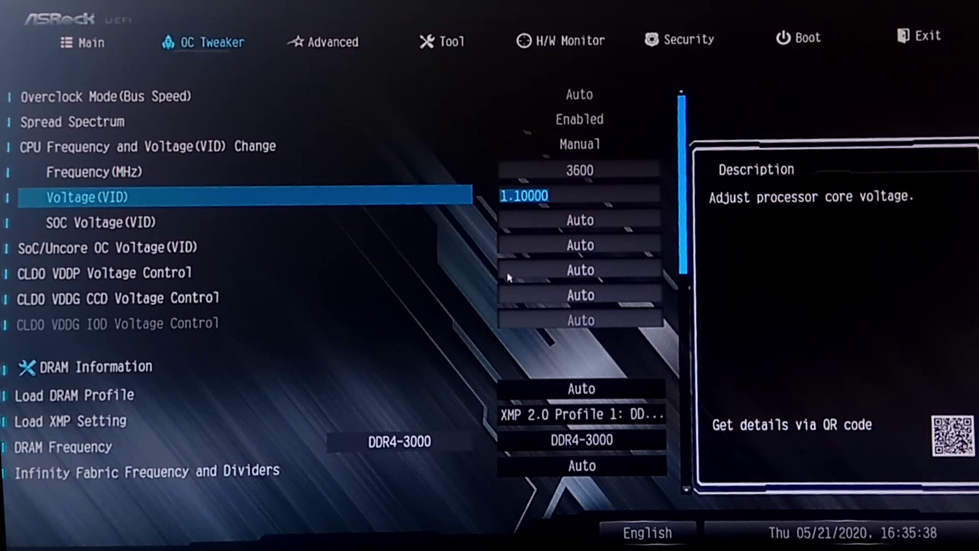
key(Up)
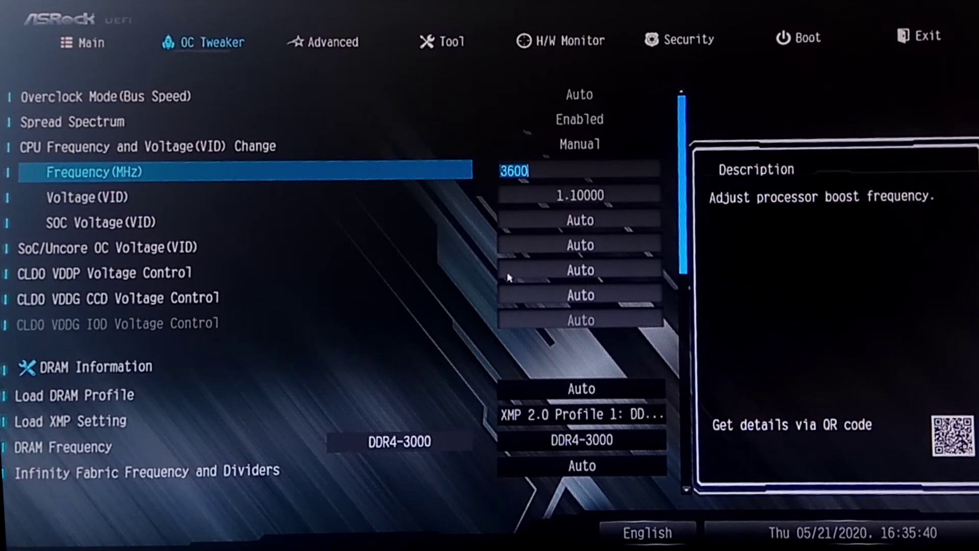
text(4000)
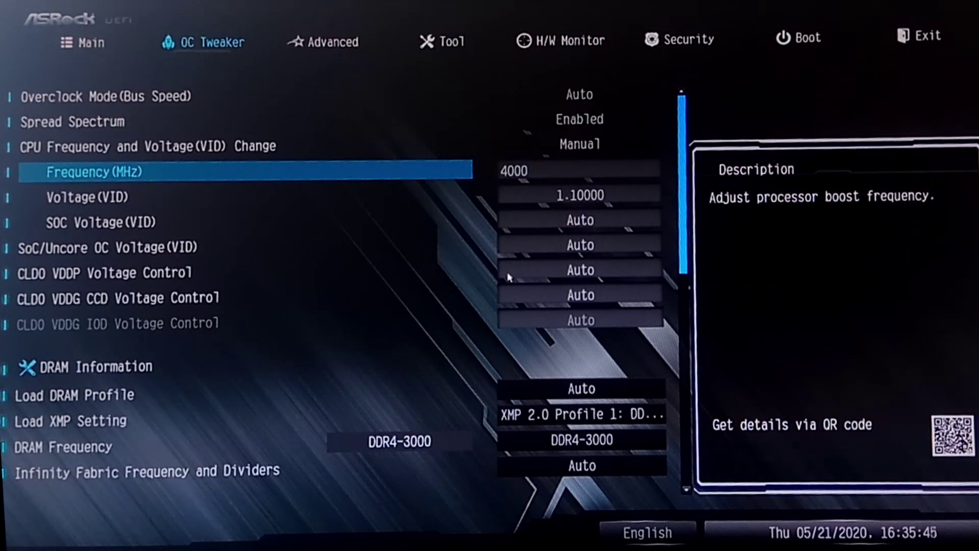
key(Return)
Set the processor core Voltage(VID) to 1.25
key(Down)
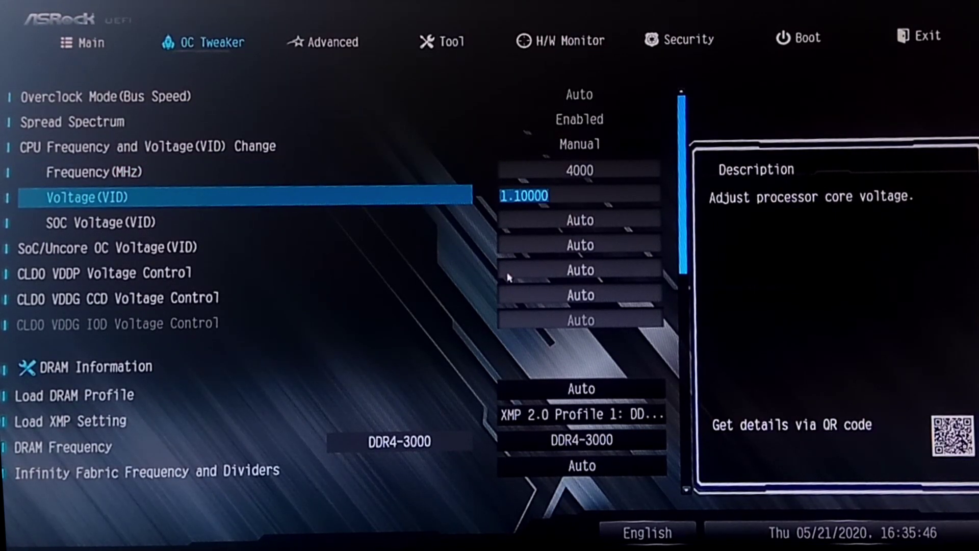
text(1.25)
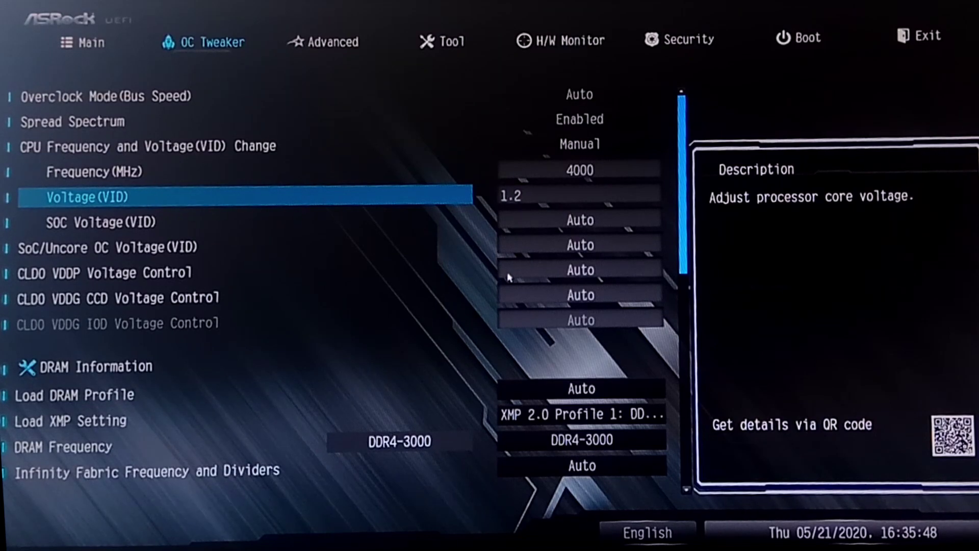
key(Return)
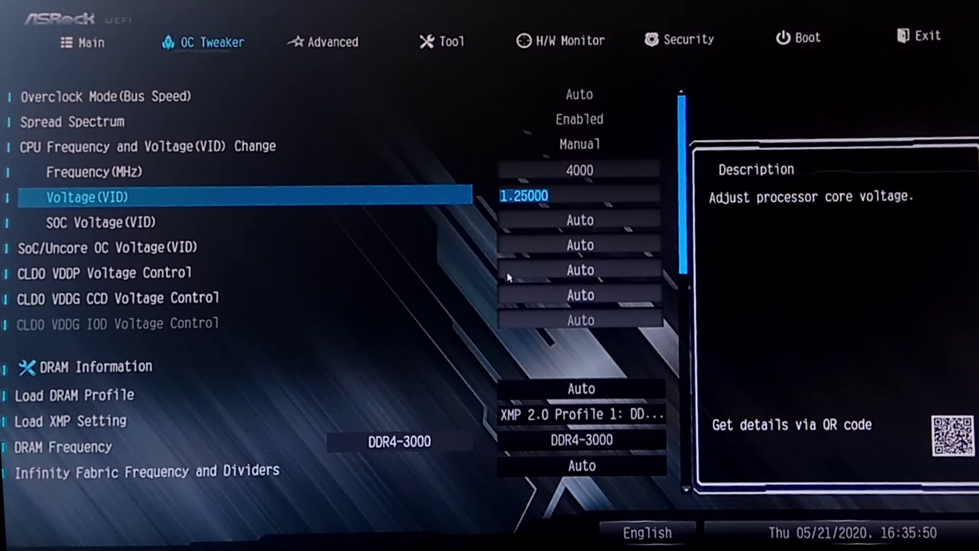
key(Down)
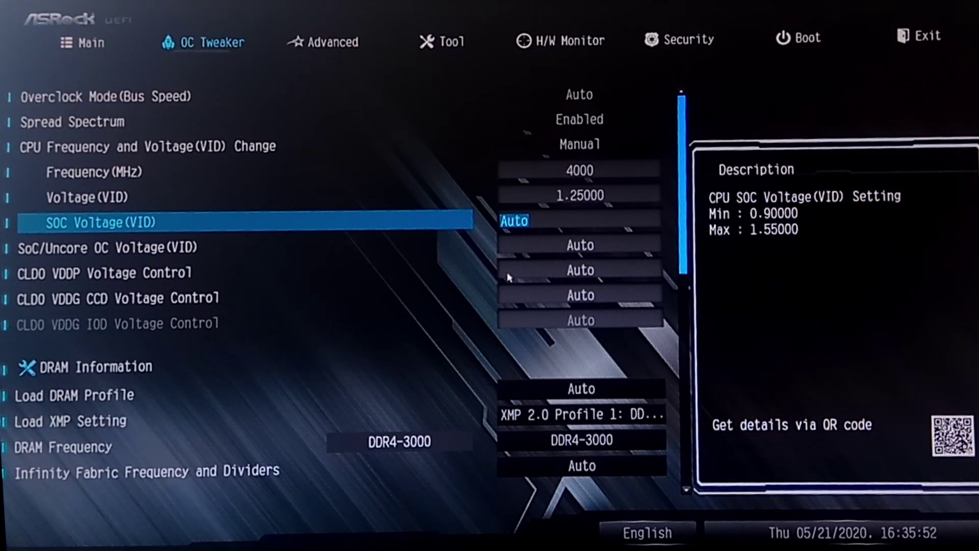
key(Up)
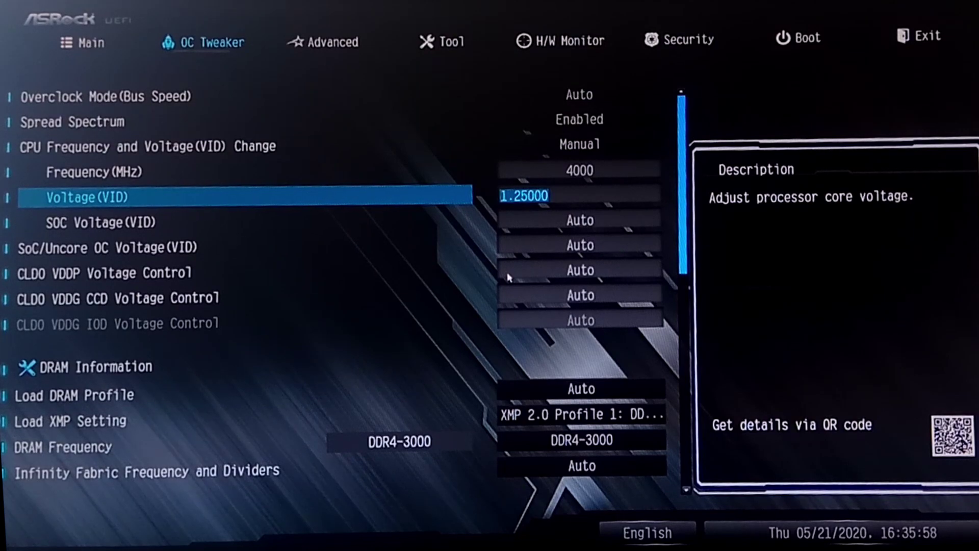
Save the configuration changes and exit the UEFI setup
key(Right)
key(Right)
key(Right)
key(Right)
key(Right)
key(Right)
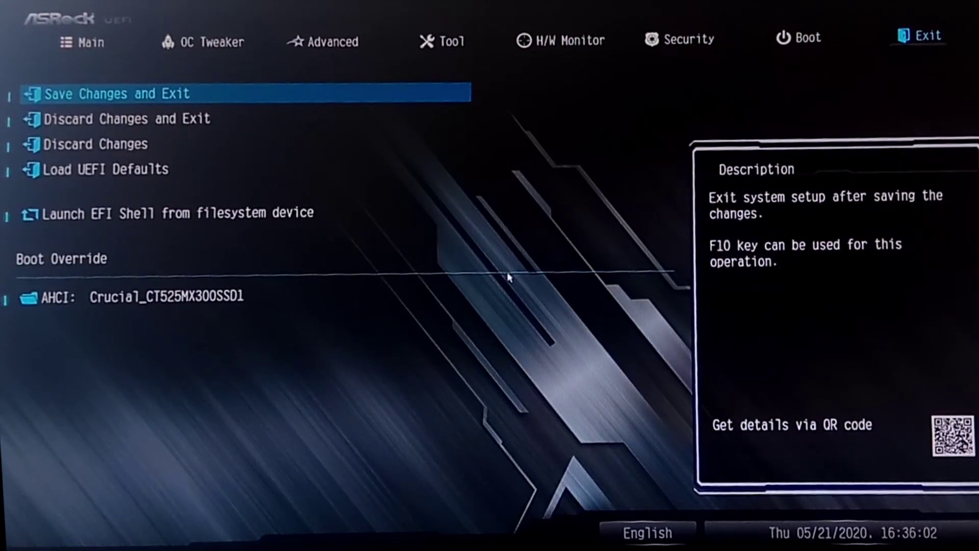
key(Return)
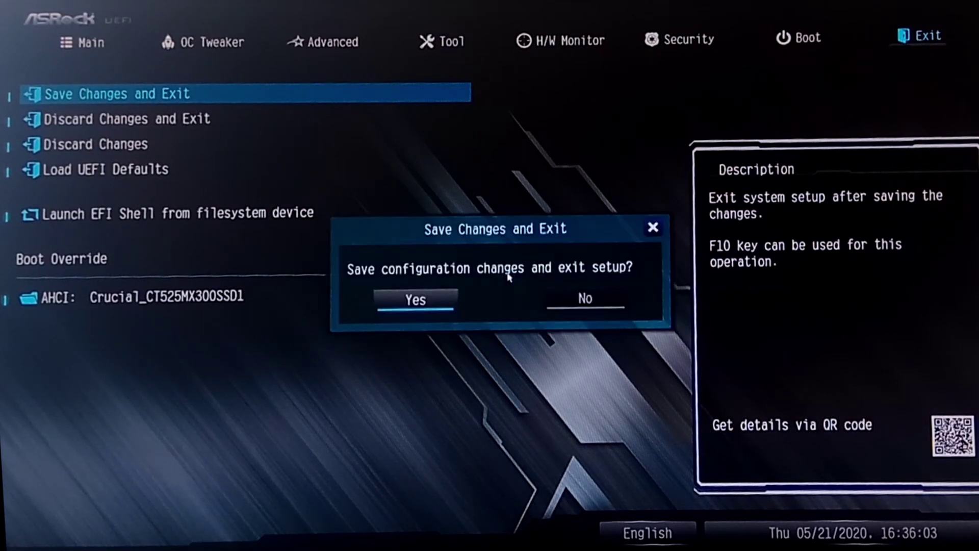
key(Return)
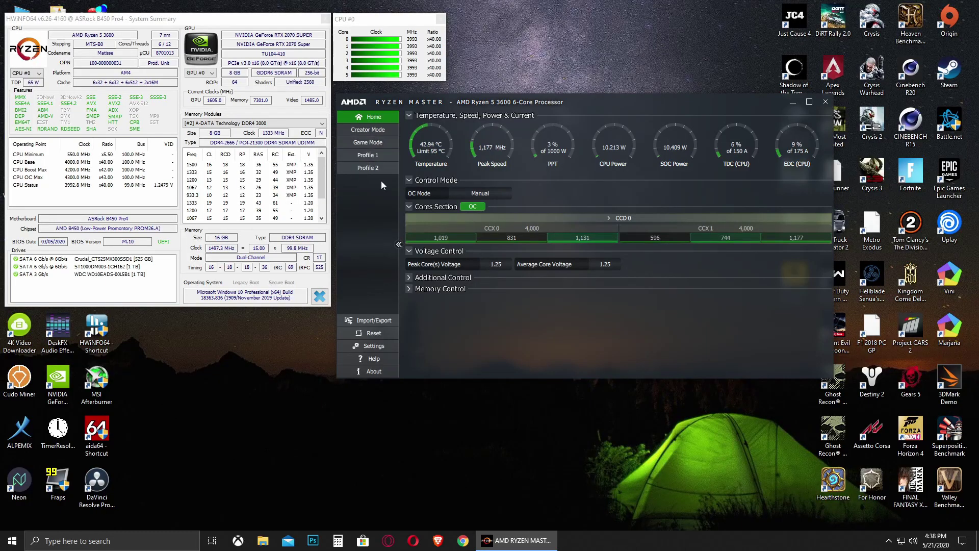
Check the CPU status clock and voltage in HWiNFO64 against the core readings in Ryzen Master
click(131, 186)
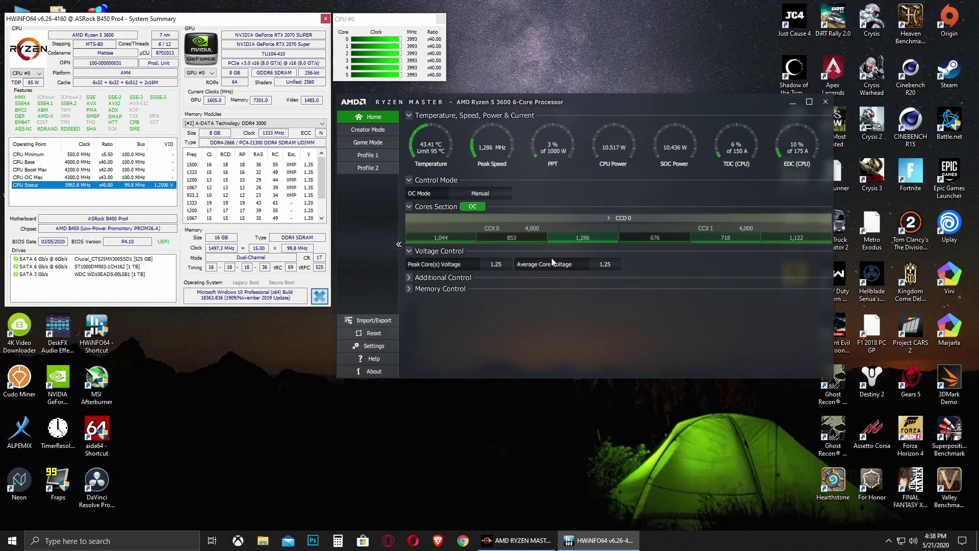
drag(595, 103, 594, 95)
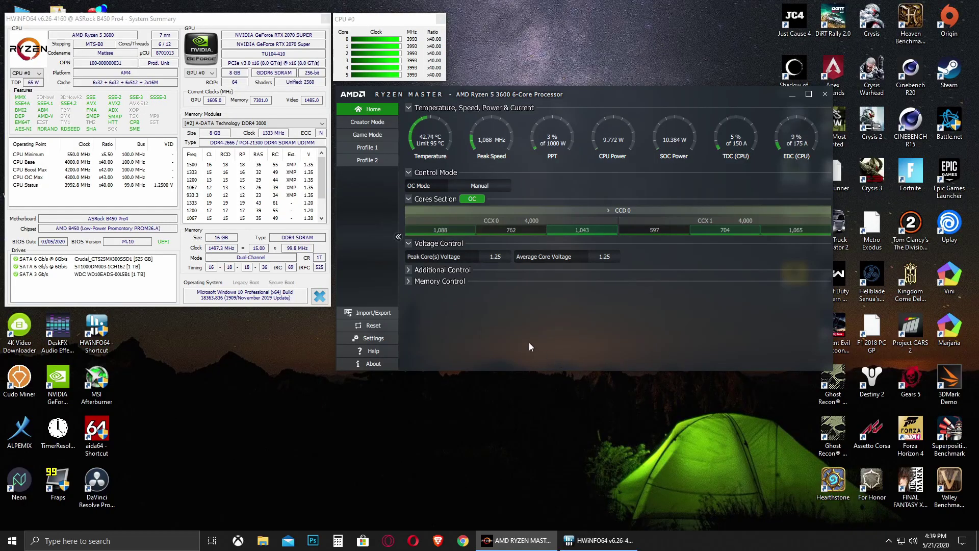
Launch AIDA64 Extreme, open its System Stability Test and reposition the test window
double_click(94, 437)
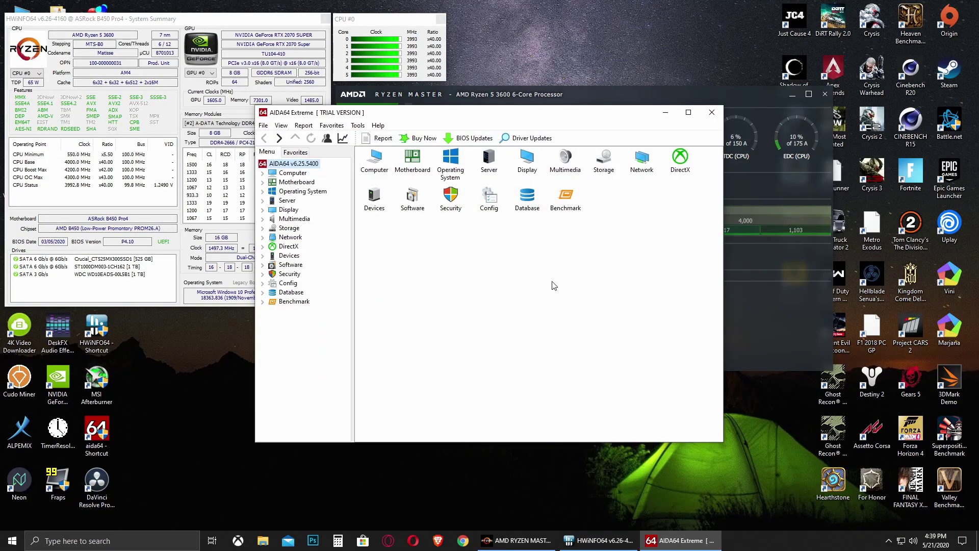
drag(533, 117, 503, 183)
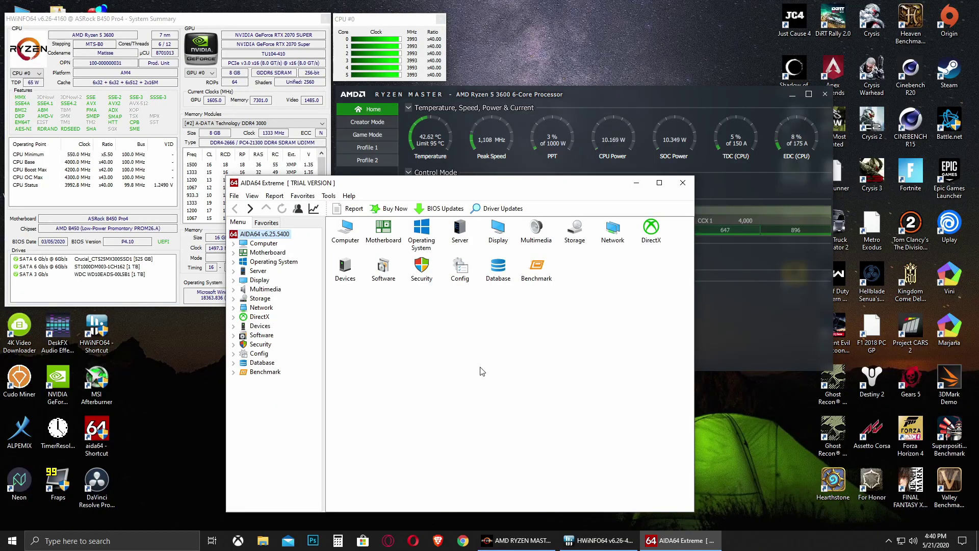
drag(487, 186, 469, 189)
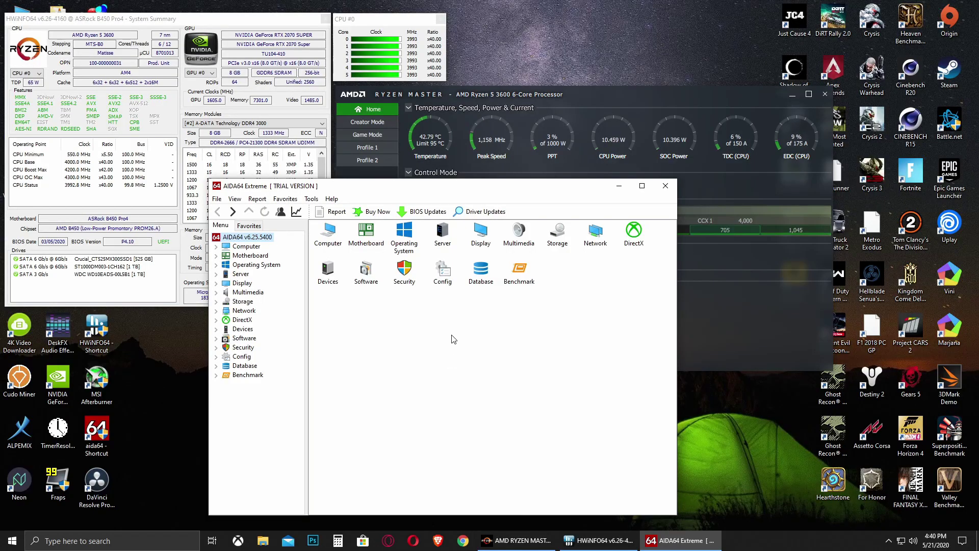
drag(389, 190, 392, 198)
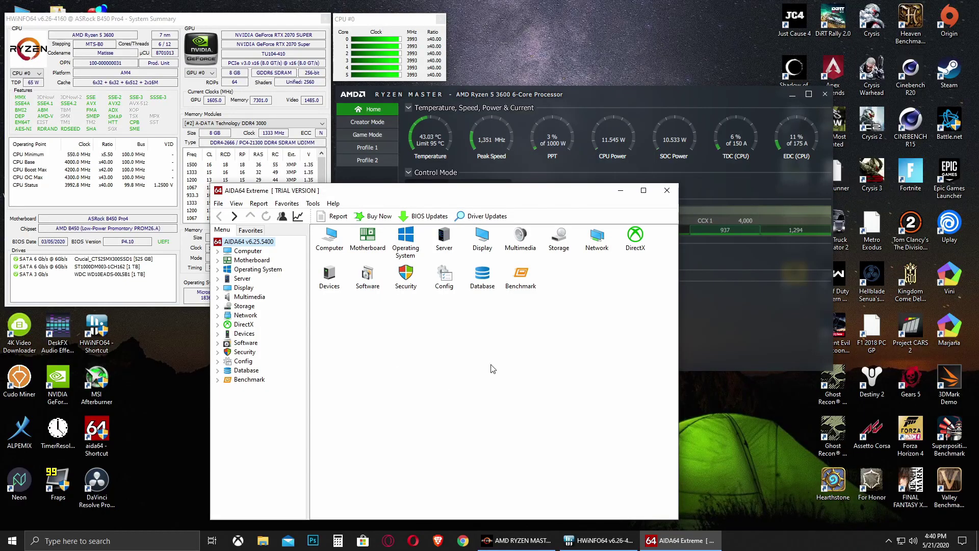
click(314, 206)
click(345, 258)
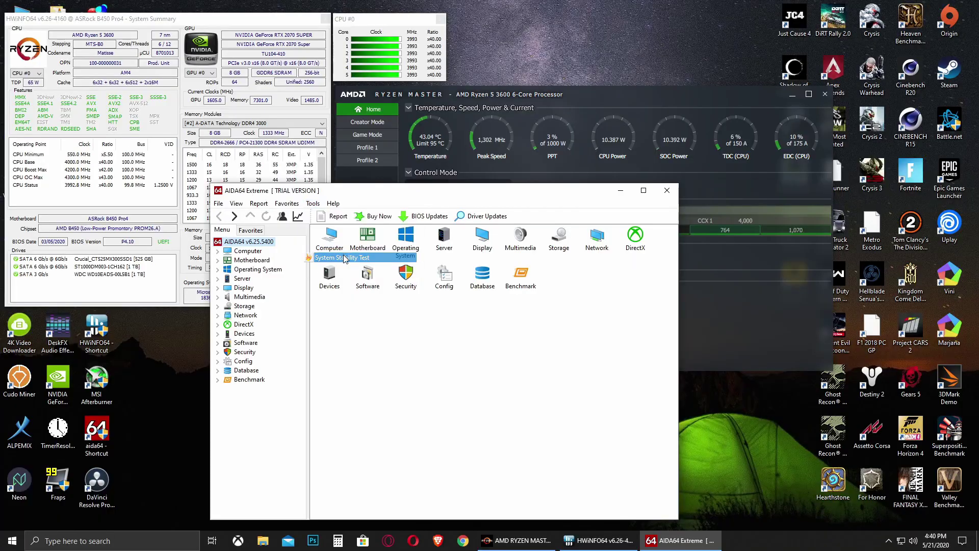
drag(574, 97, 496, 90)
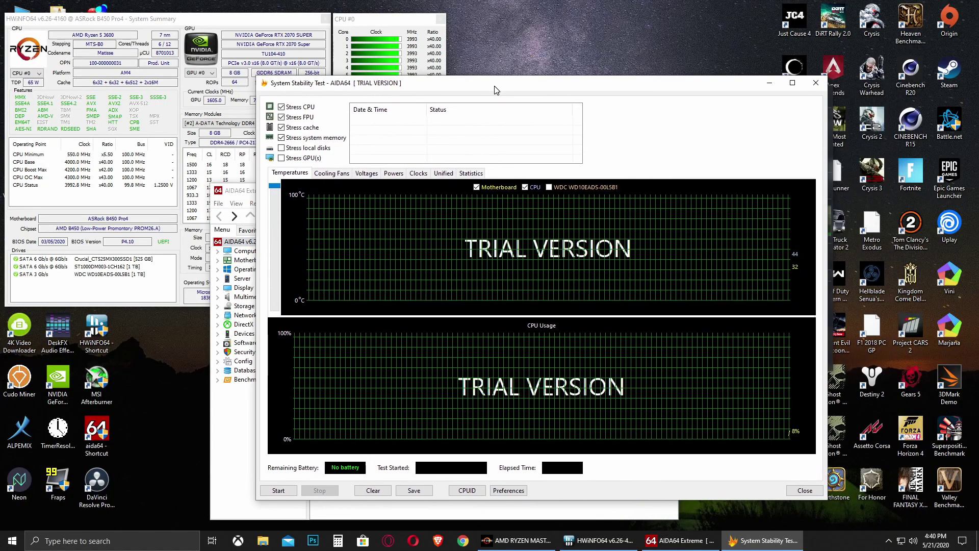